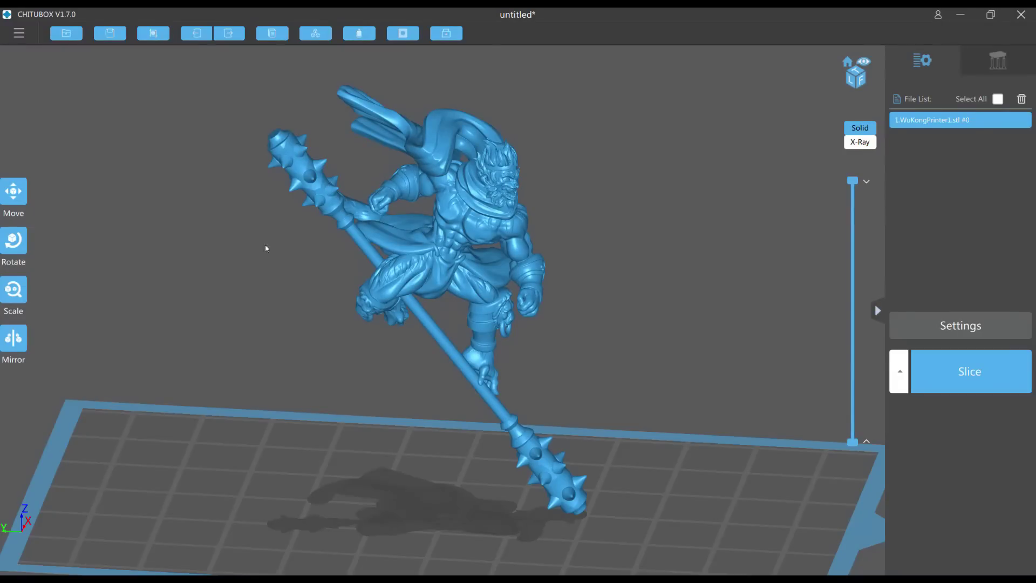
Examine the staff-wielding figure from several angles to judge its orientation above the build plate.
scroll(623, 168, "down", 3)
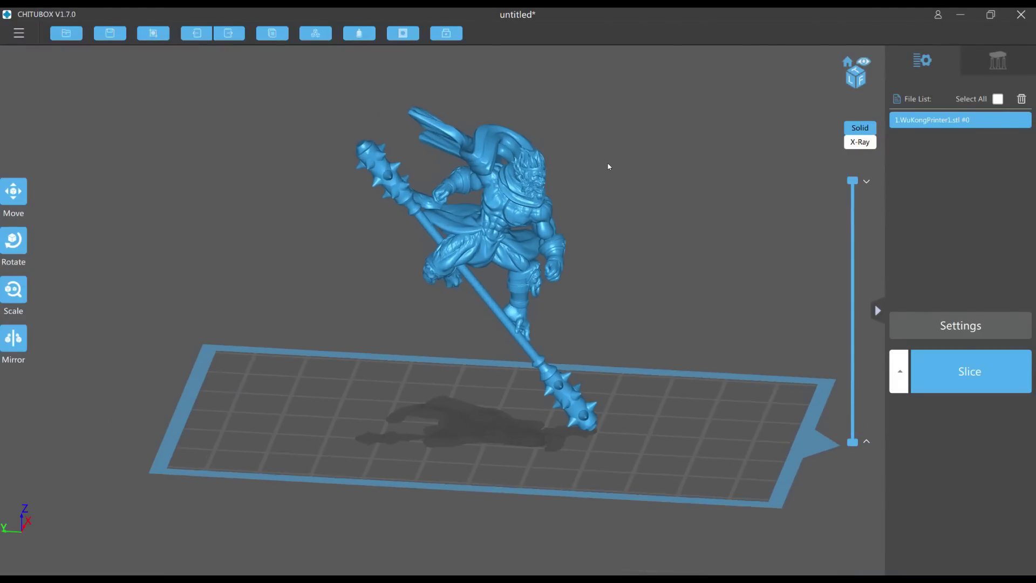
scroll(609, 162, "up", 2)
left_click_drag(621, 149, 290, 137)
scroll(297, 205, "up", 3)
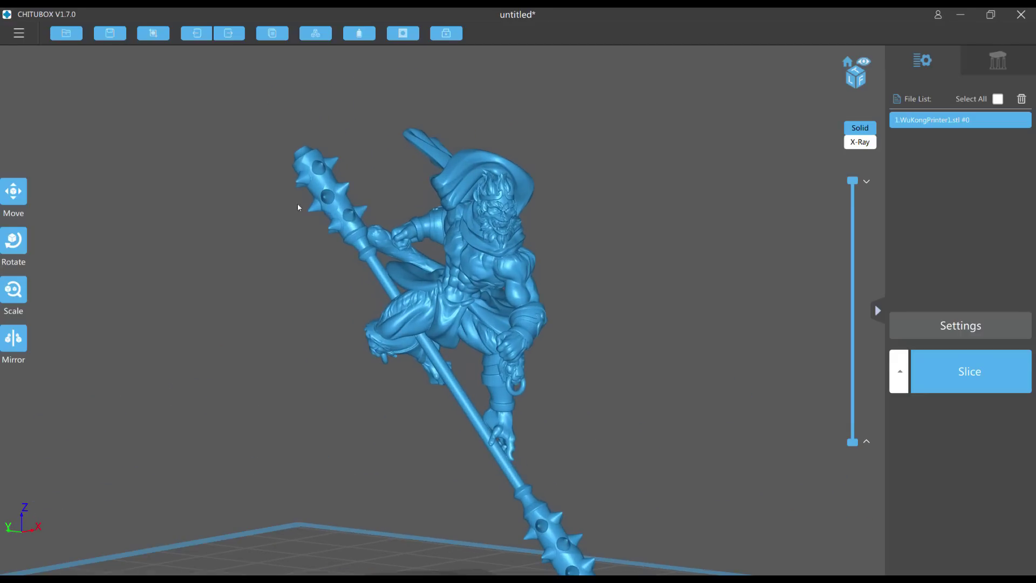
middle_click_drag(313, 172, 305, 156)
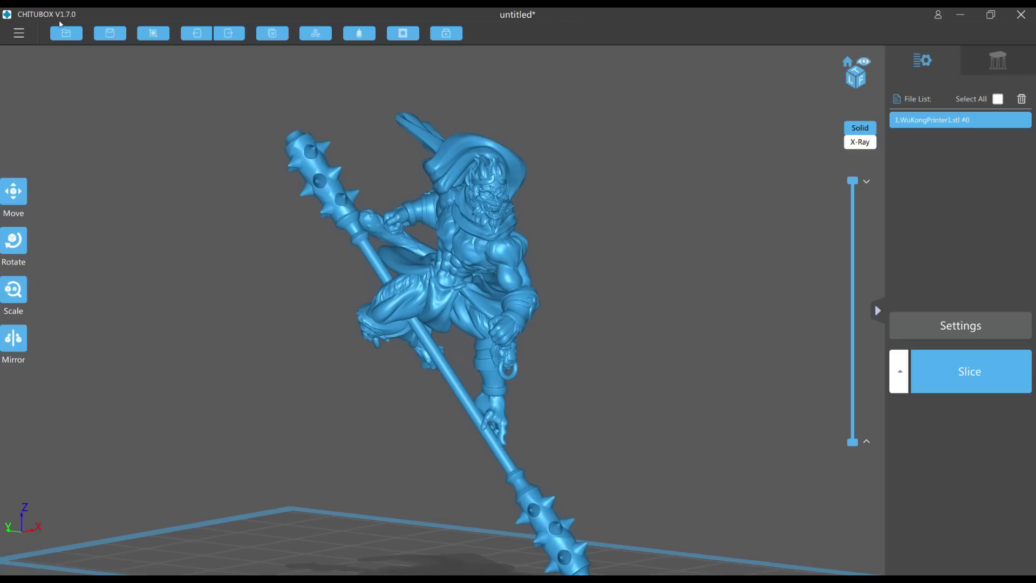
middle_click_drag(203, 132, 161, 96)
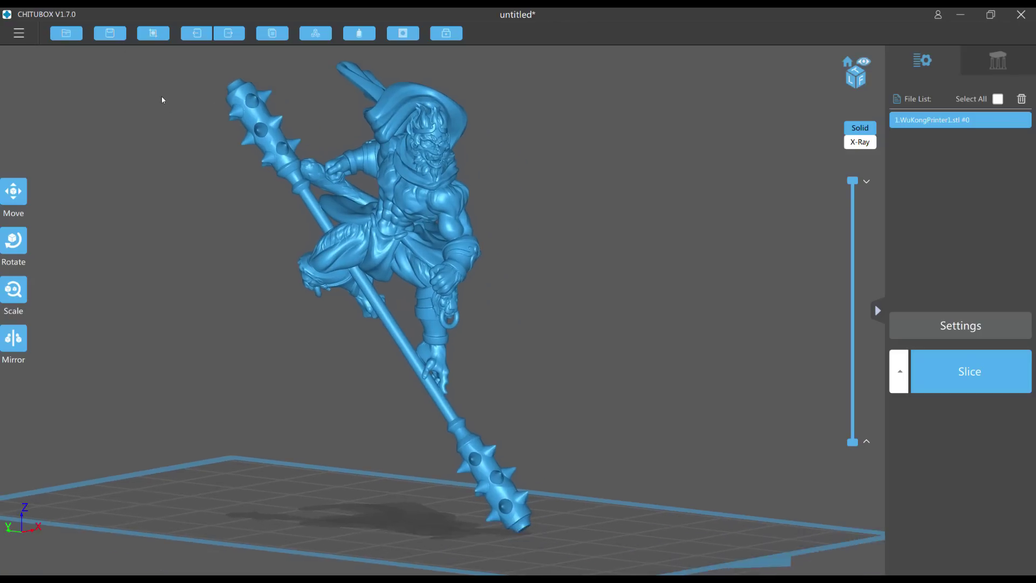
scroll(163, 96, "up", 2)
right_click_drag(167, 92, 196, 92)
left_click_drag(198, 95, 196, 90)
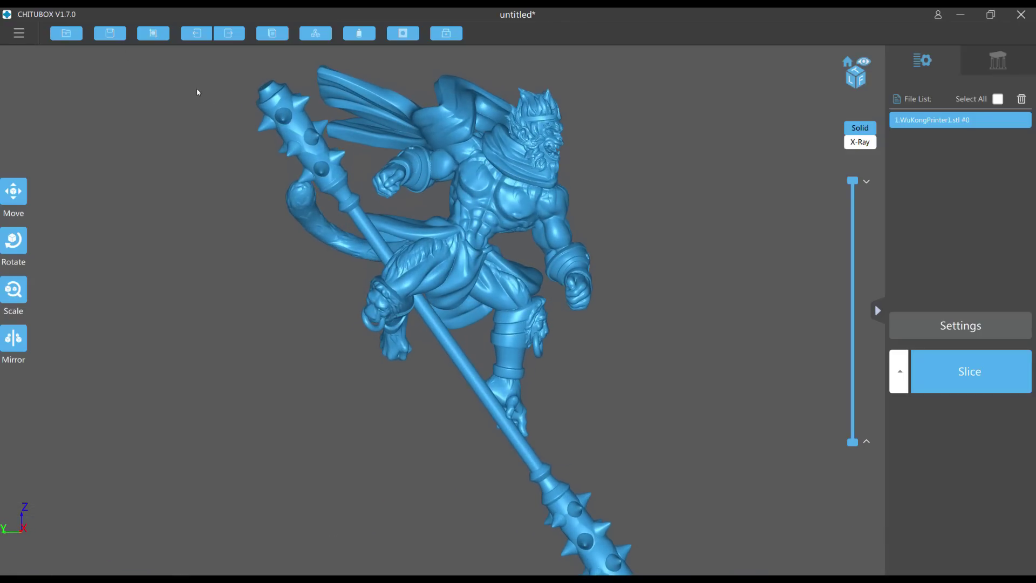
scroll(244, 167, "up", 3)
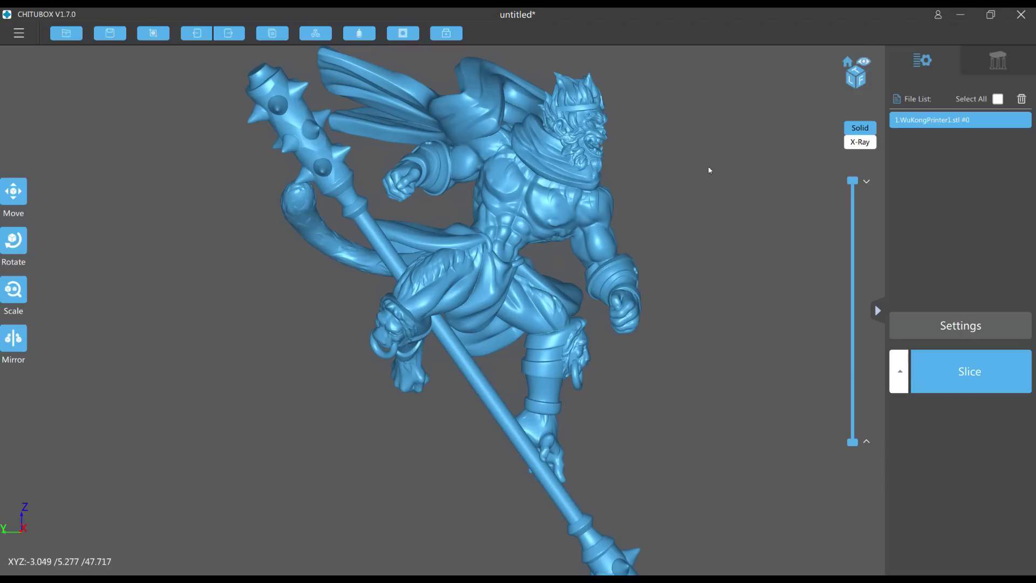
Open support editing for the figure and show the markers for its unsupported points.
left_click(1003, 55)
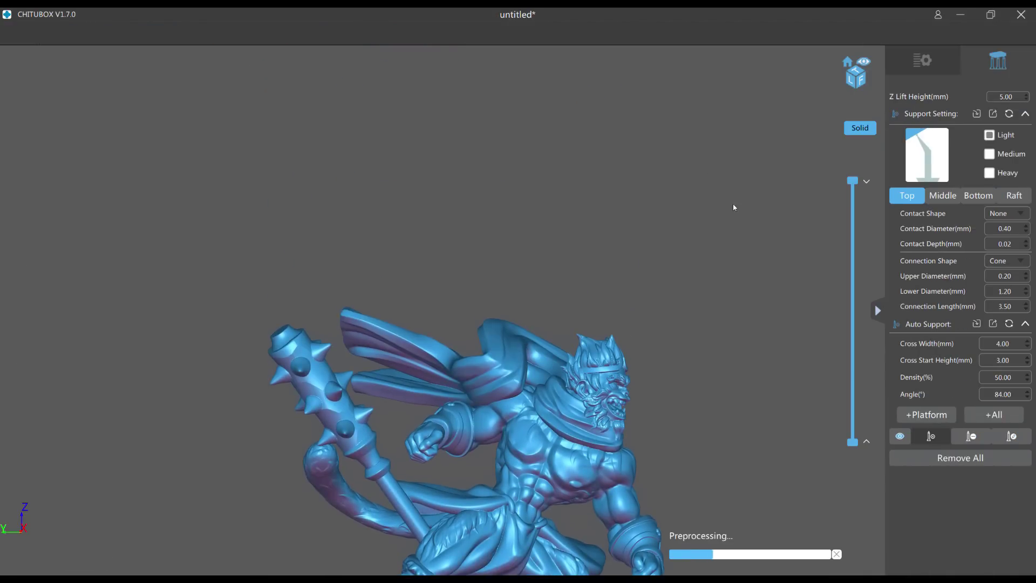
scroll(480, 137, "up", 3)
middle_click_drag(480, 137, 515, 49)
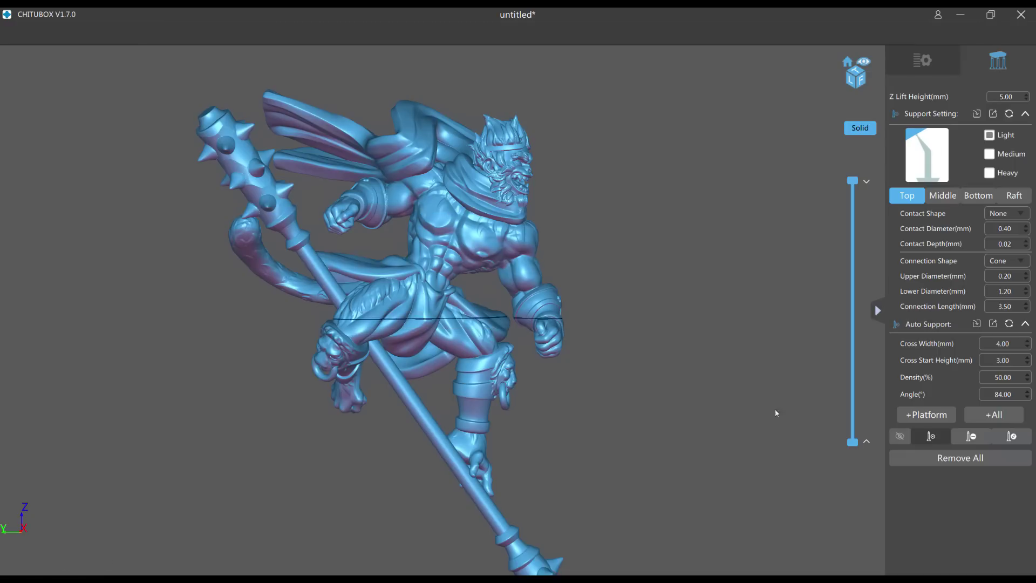
left_click(905, 438)
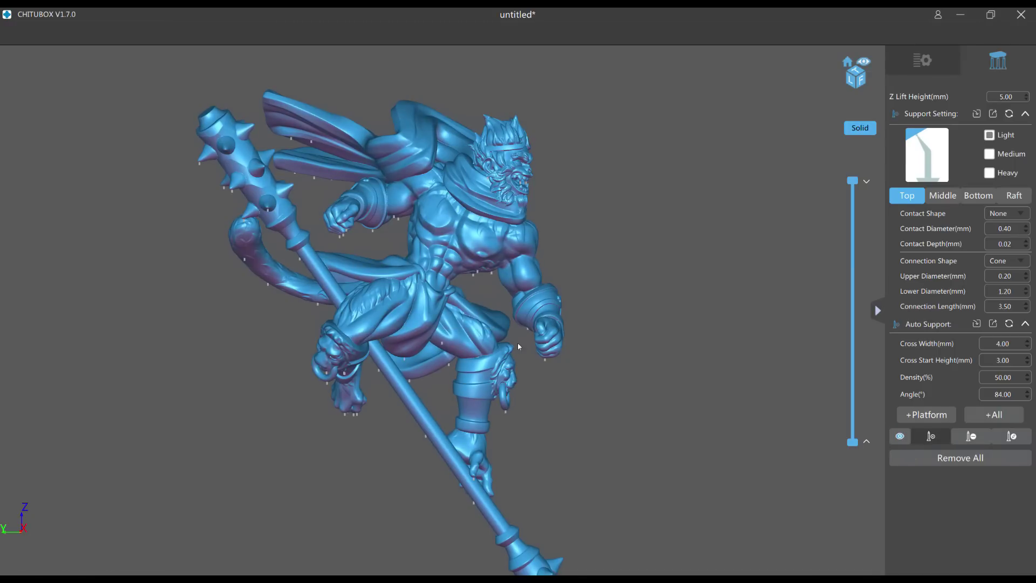
Place a Light support under the marked tip of the raised leg's foot.
right_click_drag(398, 321, 387, 238)
scroll(391, 283, "up", 8)
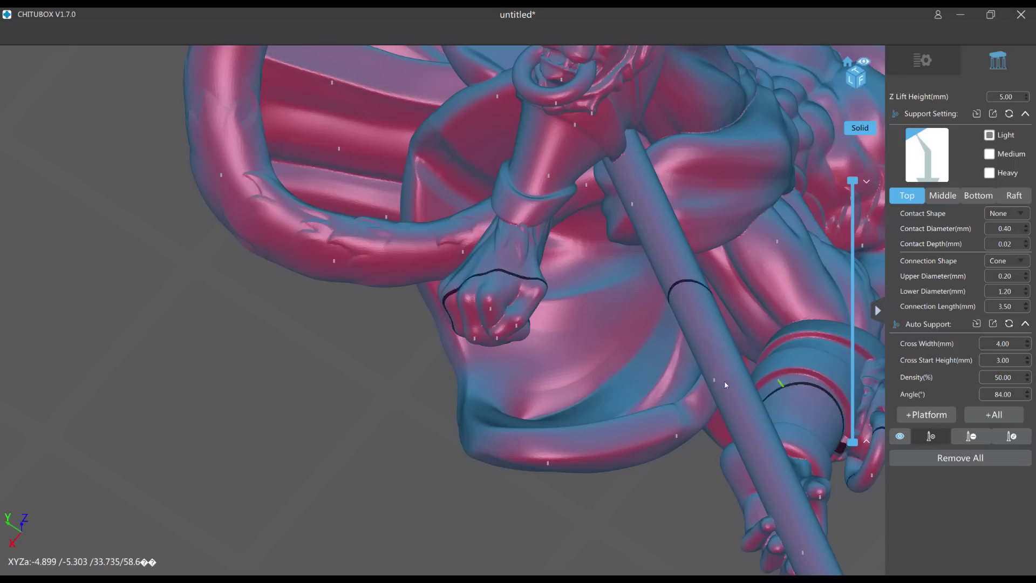
left_click(497, 340)
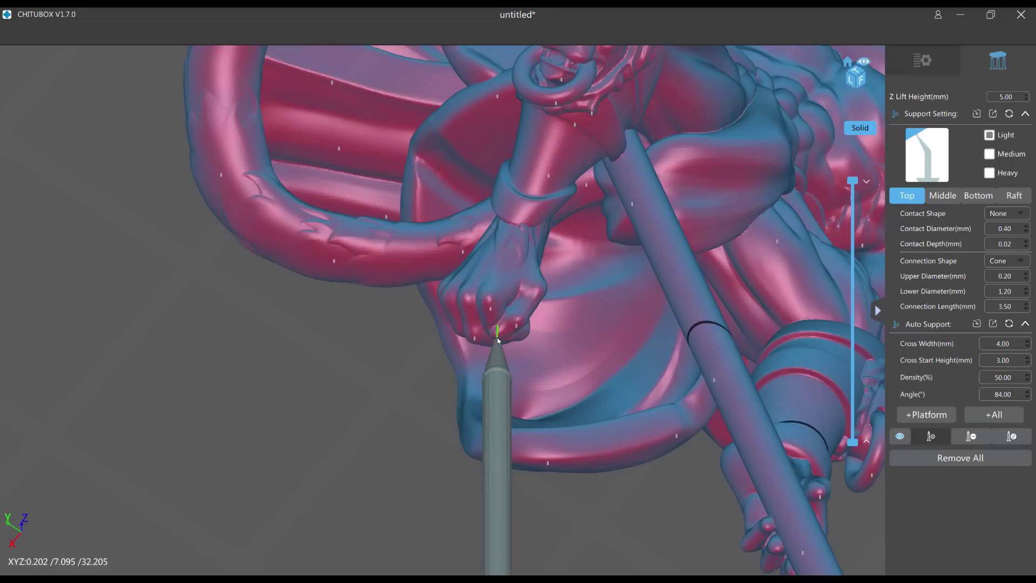
Edit the raised foot's support, adding tip branches from its pillar to the neighbouring marked points on the toes.
scroll(497, 338, "down", 3)
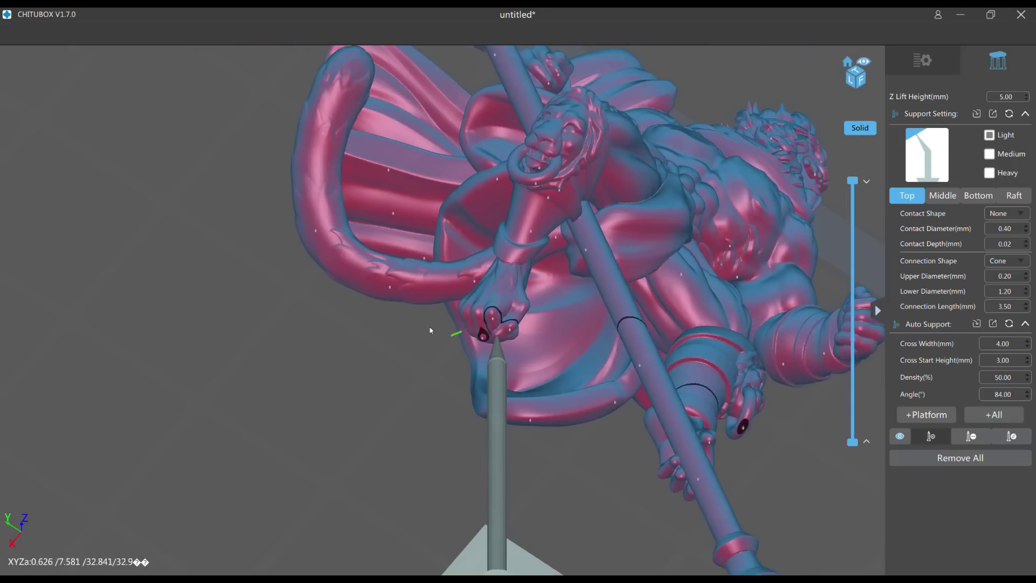
right_click_drag(431, 329, 410, 321)
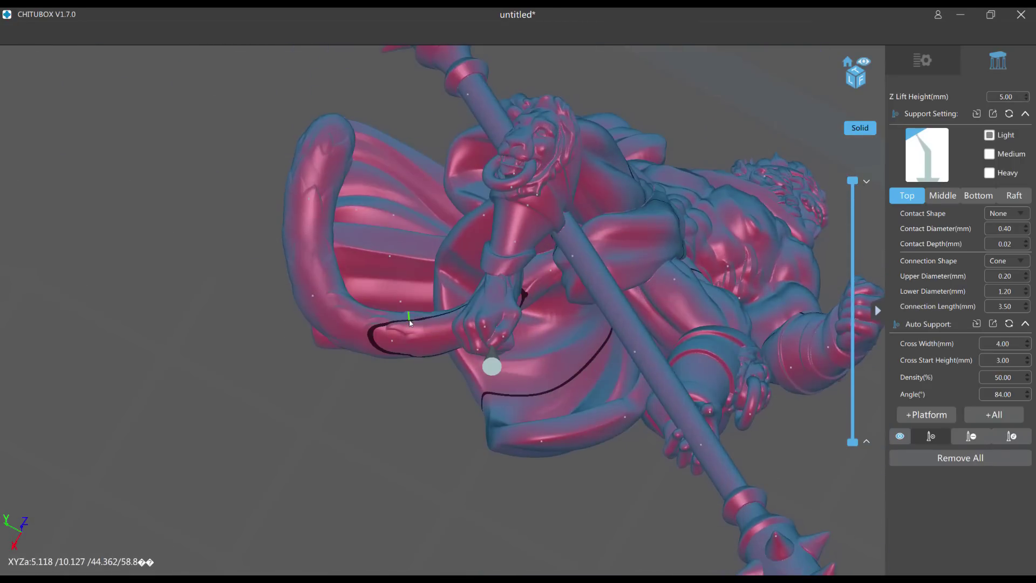
mouse_move(421, 392)
right_mouse_down()
mouse_move(404, 413)
mouse_move(409, 383)
right_mouse_up()
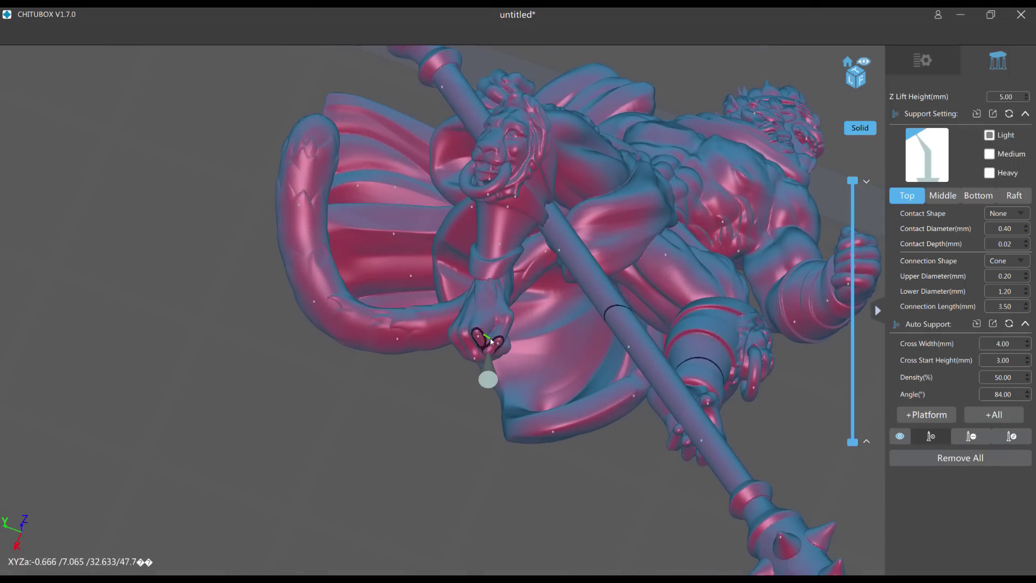
scroll(426, 362, "up", 3)
middle_click_drag(425, 362, 400, 303)
right_click_drag(400, 304, 405, 312)
scroll(406, 315, "up", 2)
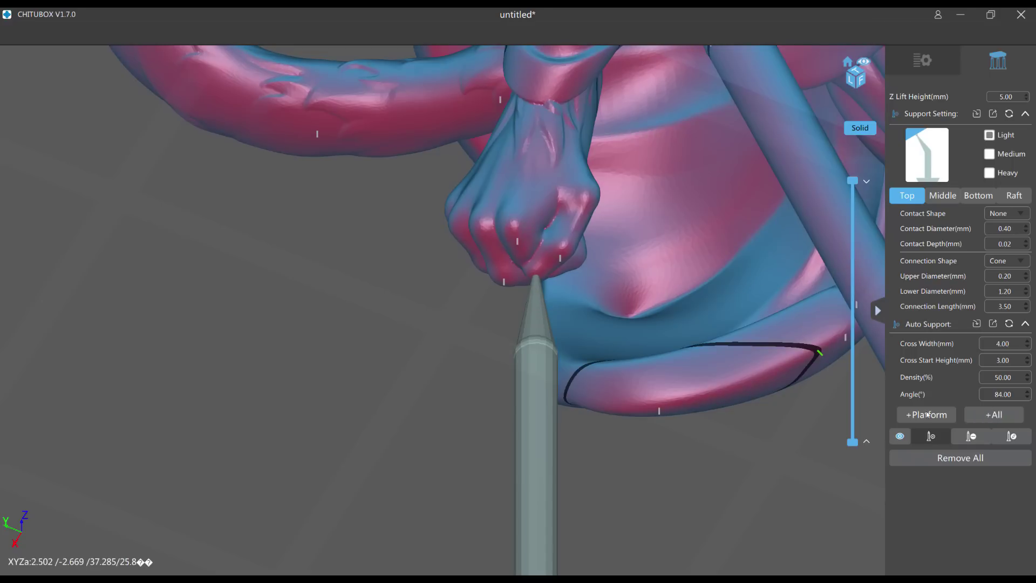
key("e")
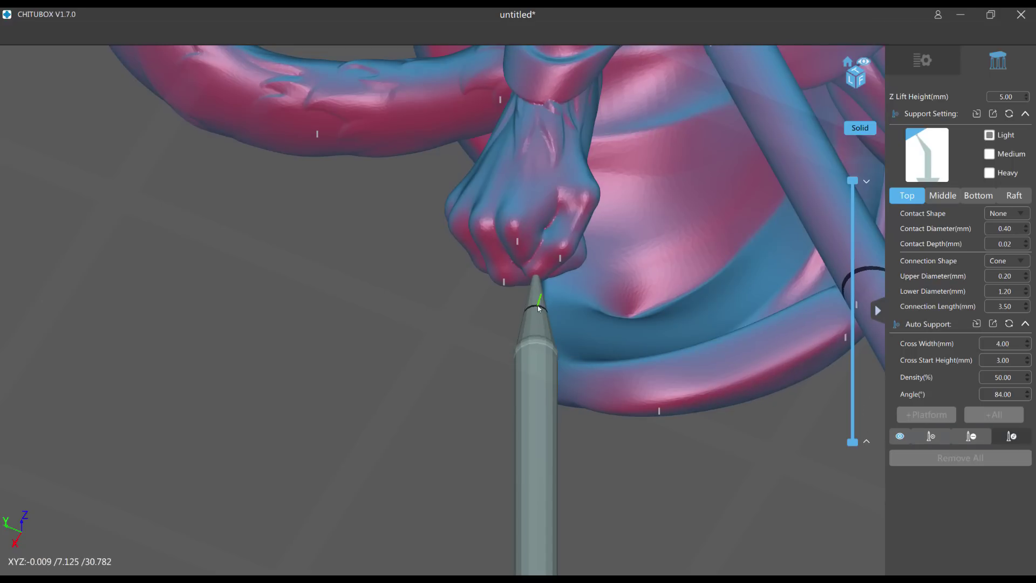
left_click(537, 306)
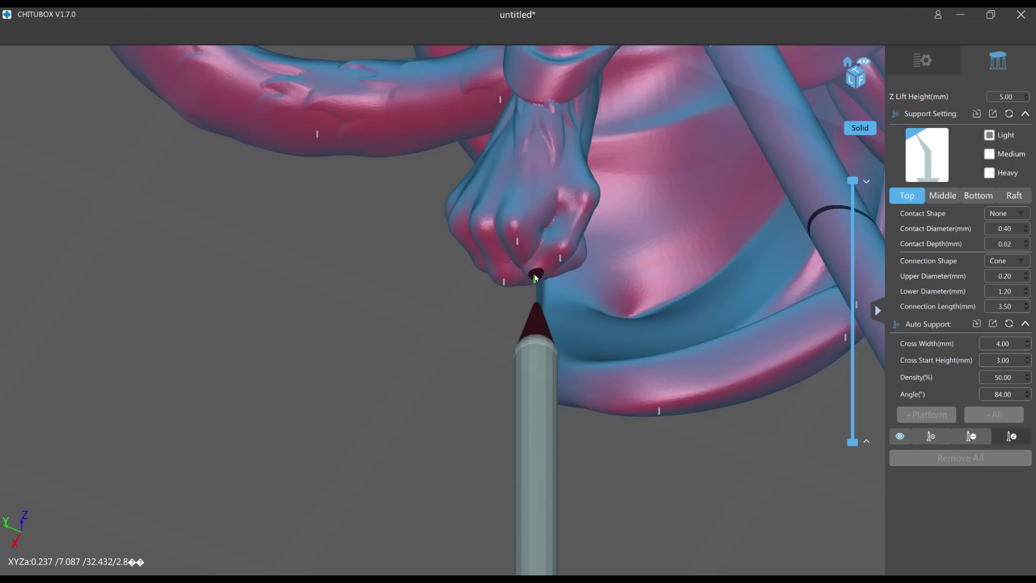
left_click_drag(536, 315, 536, 279)
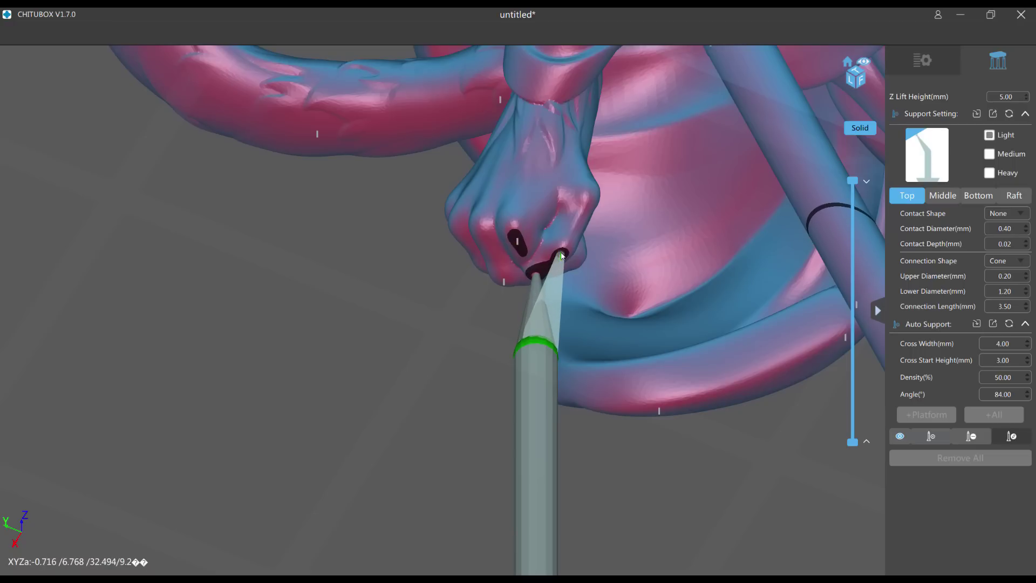
left_click(562, 255)
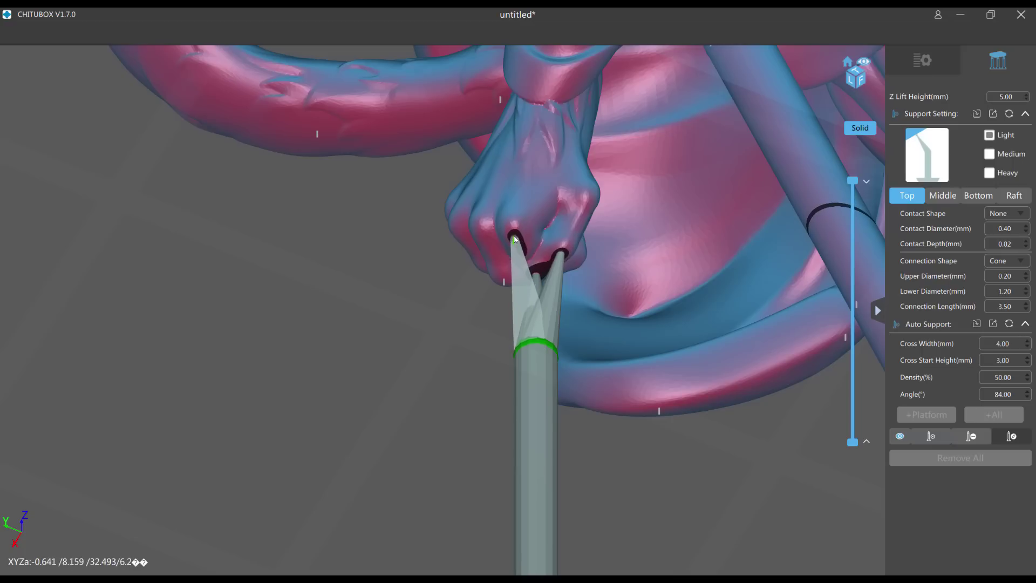
left_click(515, 239)
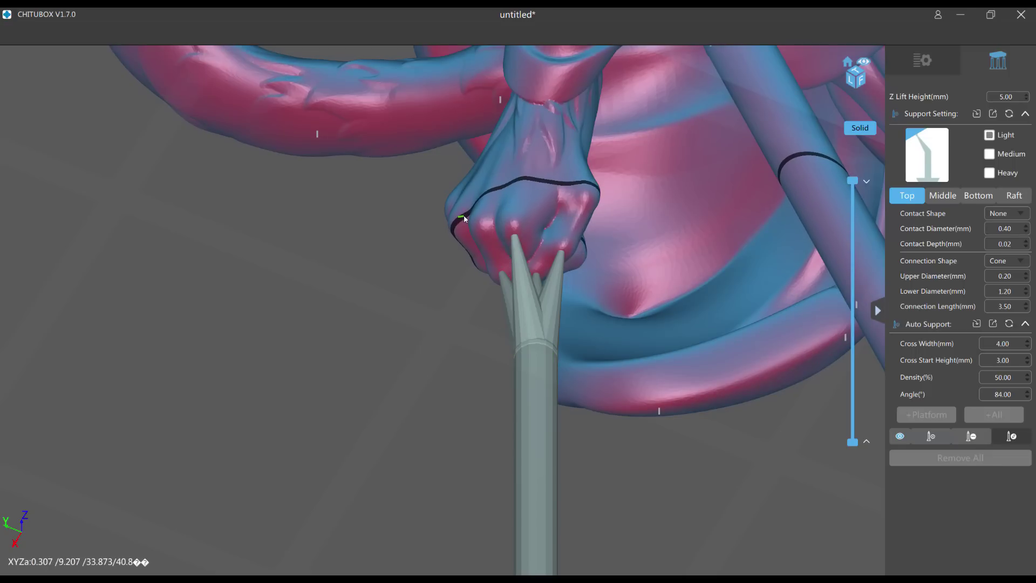
Select all tips of the foot's branched support, set their upper diameter to 0.60 mm, and return to adding supports.
left_click_drag(463, 220, 396, 231)
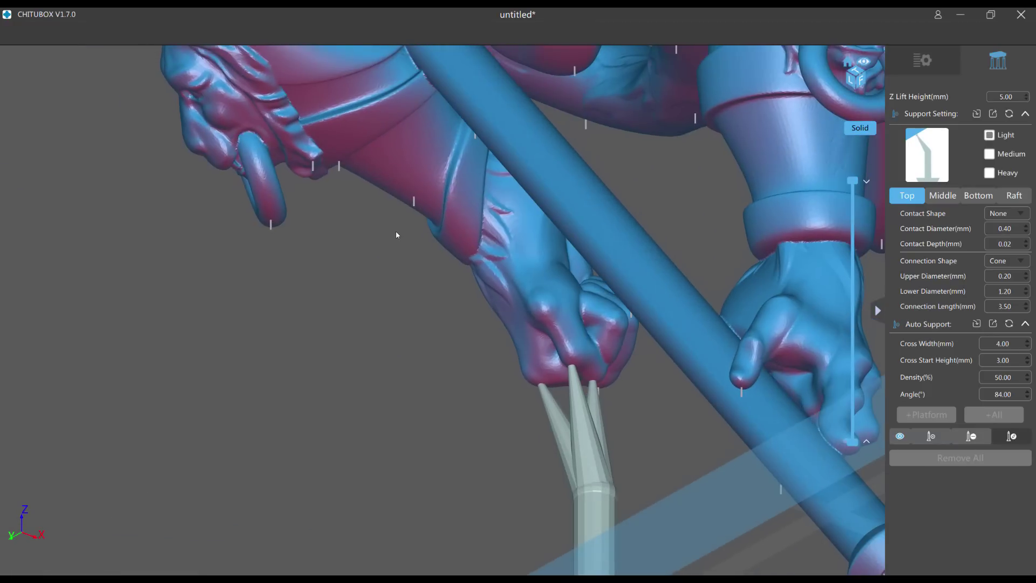
right_click_drag(396, 231, 458, 220)
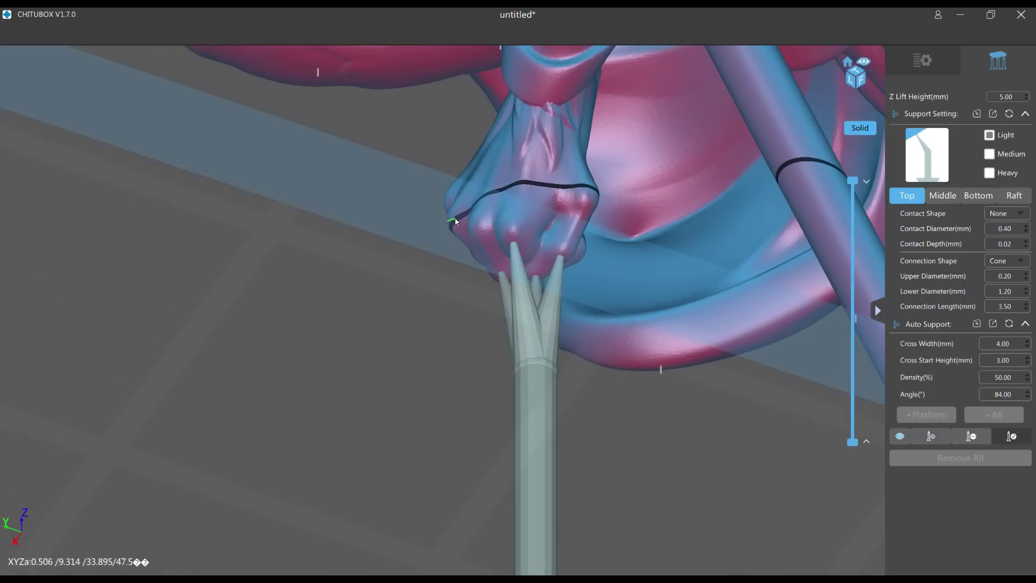
scroll(421, 250, "up", 3)
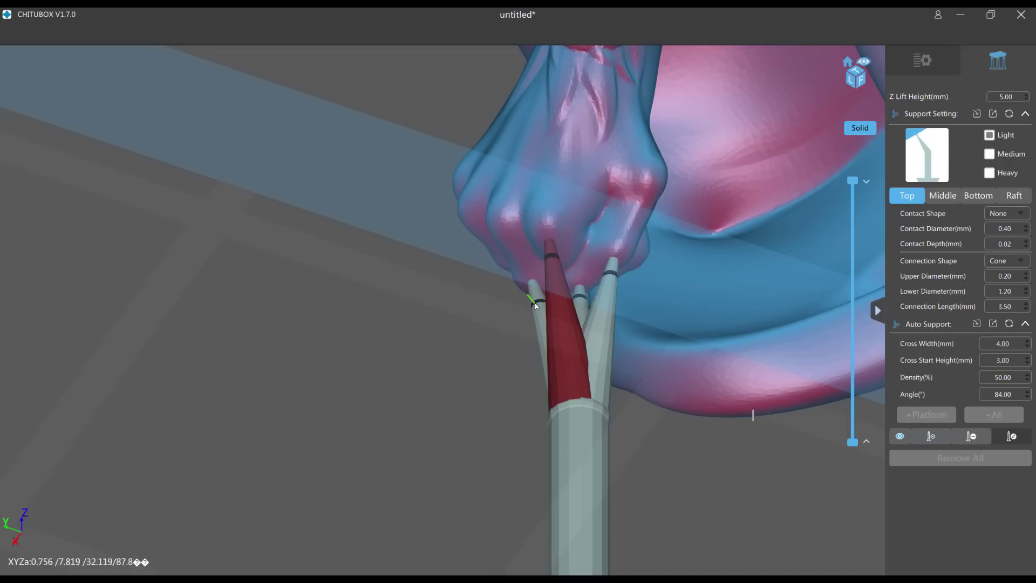
left_click(603, 298)
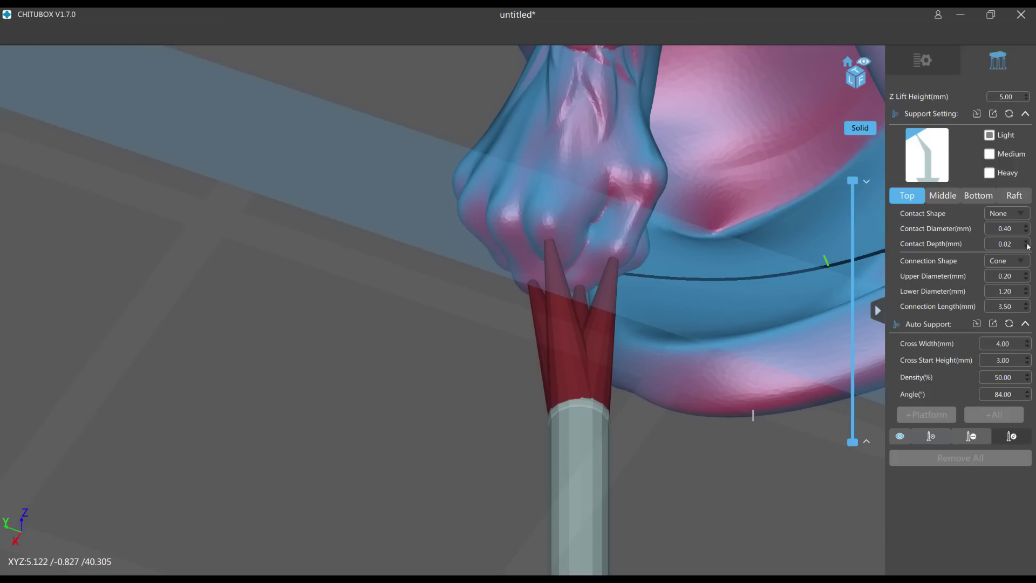
left_click(1026, 274)
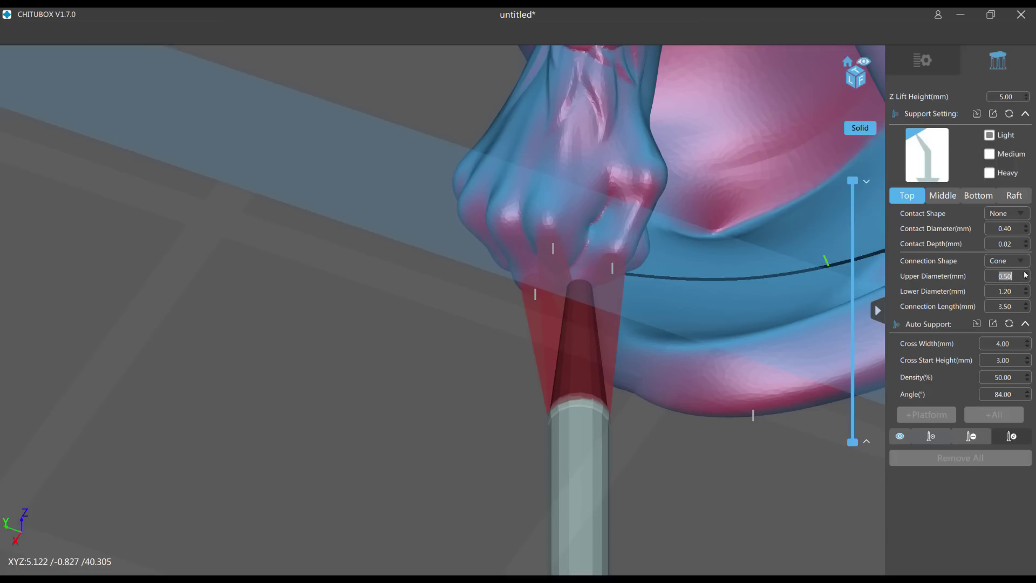
left_click(1026, 275)
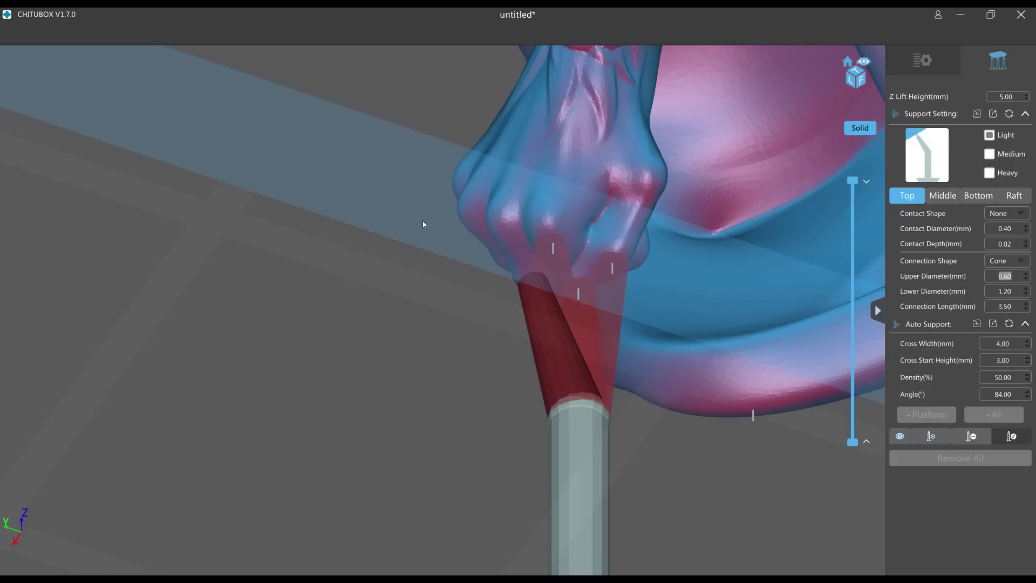
left_click(928, 436)
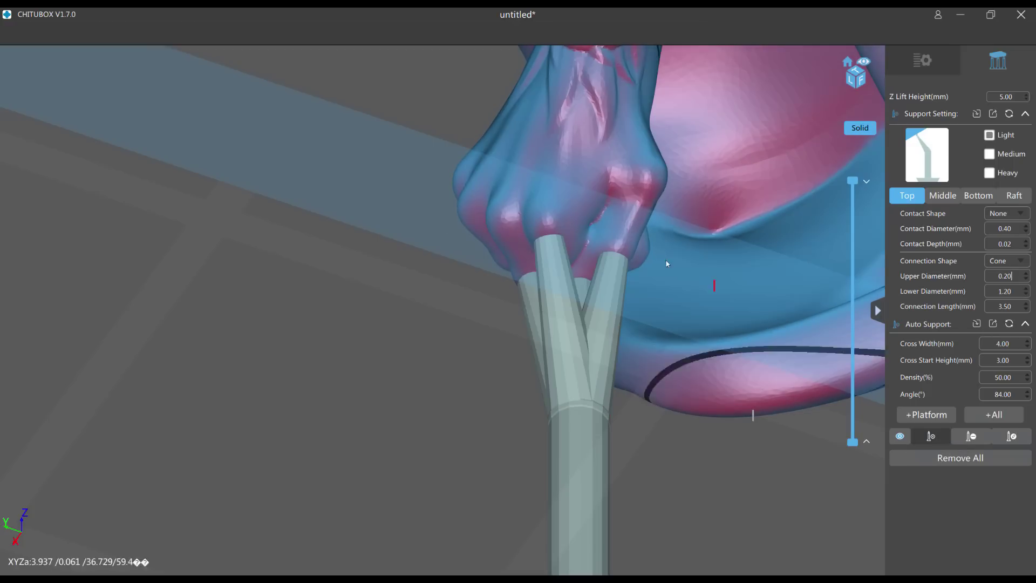
Place a Light support under the lowest point of the ring in the lion-head knee guard's mouth.
scroll(501, 151, "down", 3)
right_click_drag(501, 151, 542, 155)
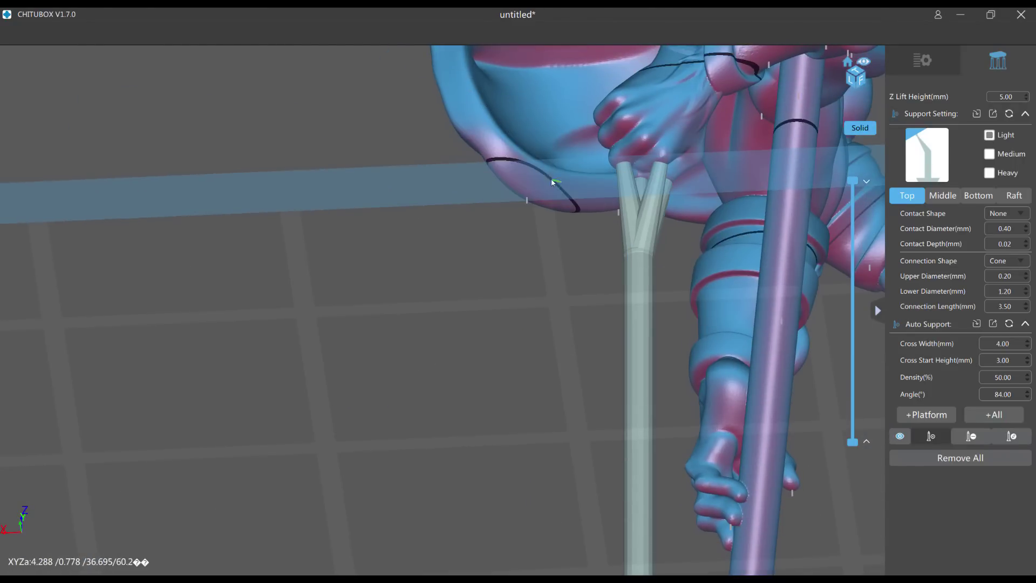
right_click_drag(555, 199, 506, 320)
scroll(588, 213, "down", 5)
scroll(552, 280, "up", 4)
right_click_drag(552, 280, 478, 254)
scroll(488, 224, "up", 4)
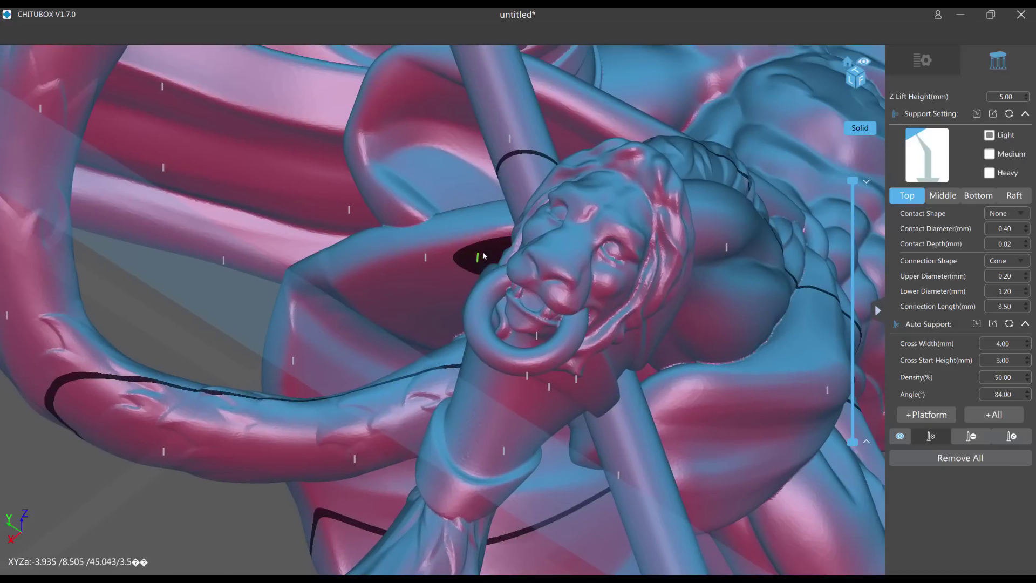
left_click(527, 374)
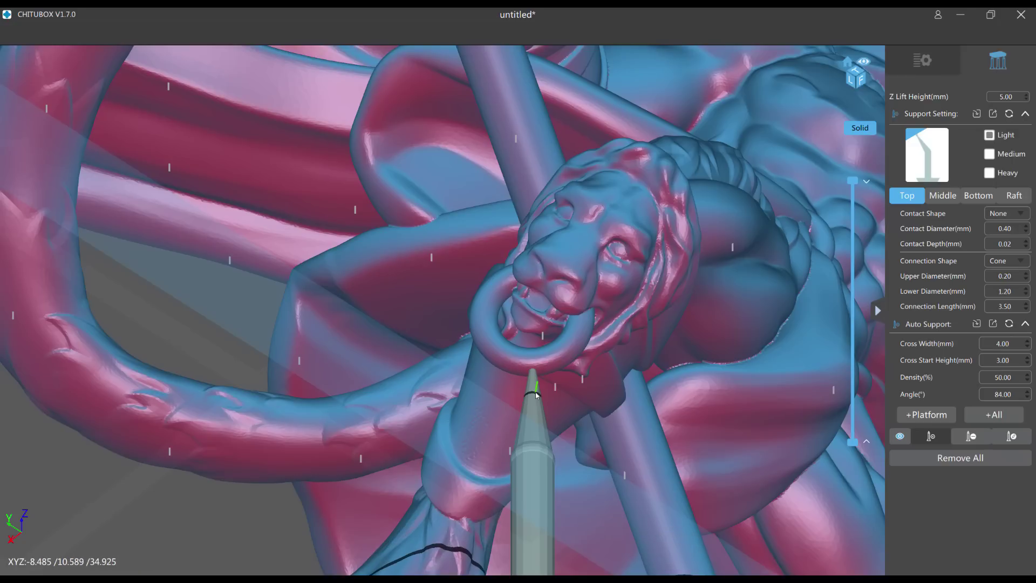
Branch the ring's support to both sides of the ring's underside and set the middle tip's upper diameter to 0.40 mm.
key("e")
mouse_move(536, 396)
left_mouse_down()
mouse_move(510, 371)
mouse_move(559, 370)
left_mouse_up()
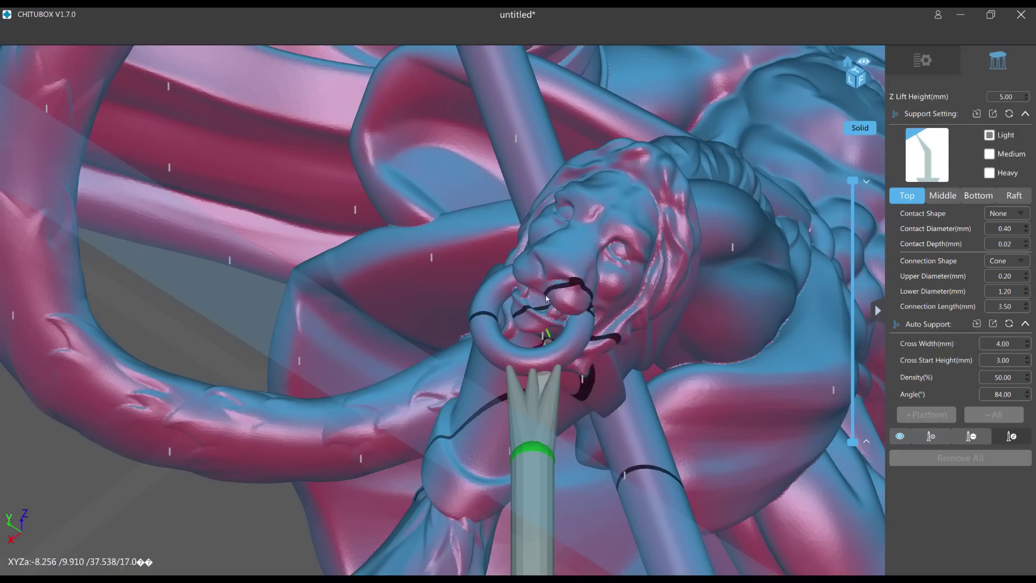
left_click_drag(532, 340, 532, 385)
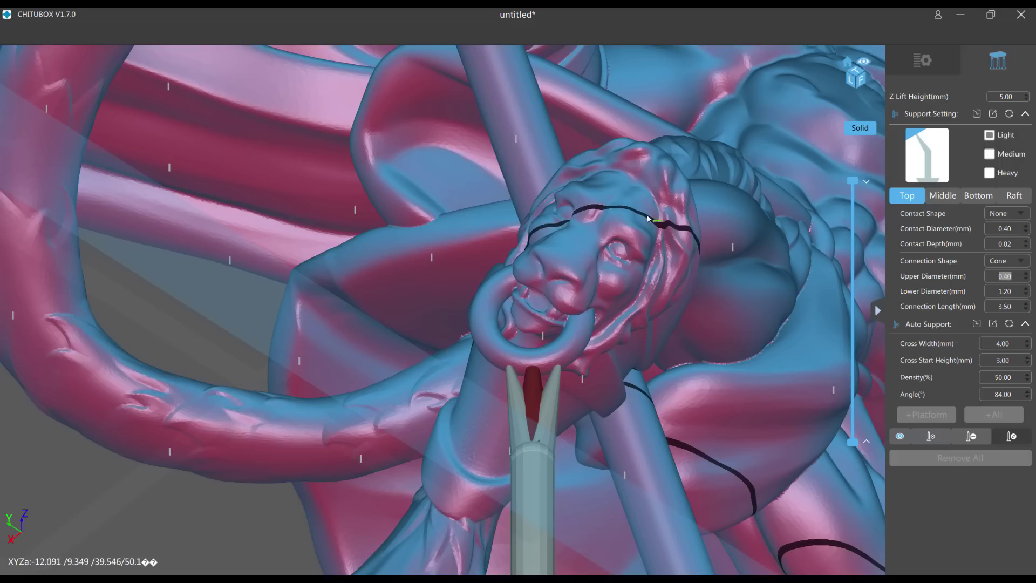
Examine the figure from the front and back, closing in on the tail, rear hand and spiked staff end.
scroll(664, 231, "down", 3)
scroll(561, 183, "down", 2)
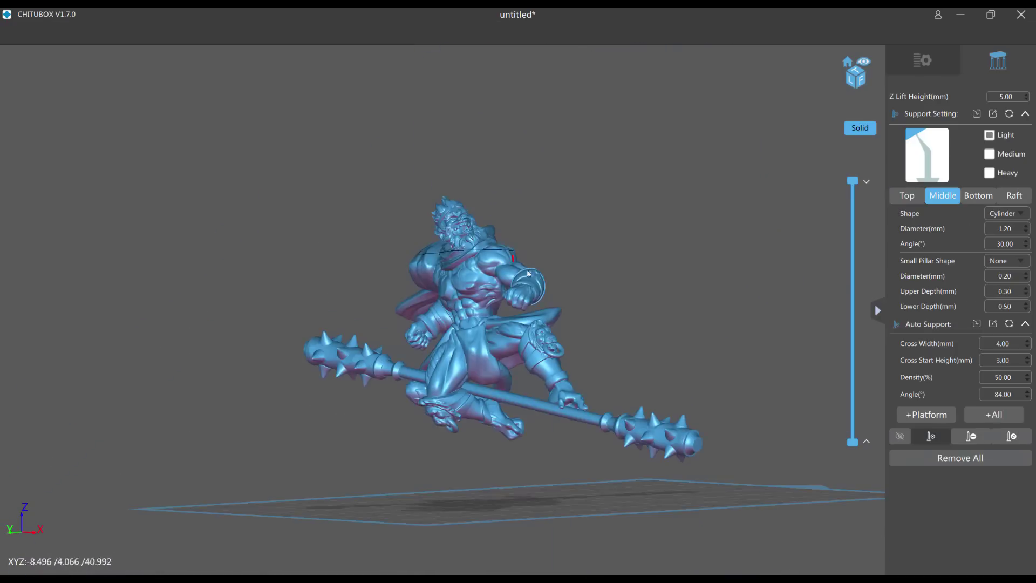
scroll(476, 318, "up", 2)
left_click_drag(475, 316, 380, 311)
scroll(377, 303, "up", 5)
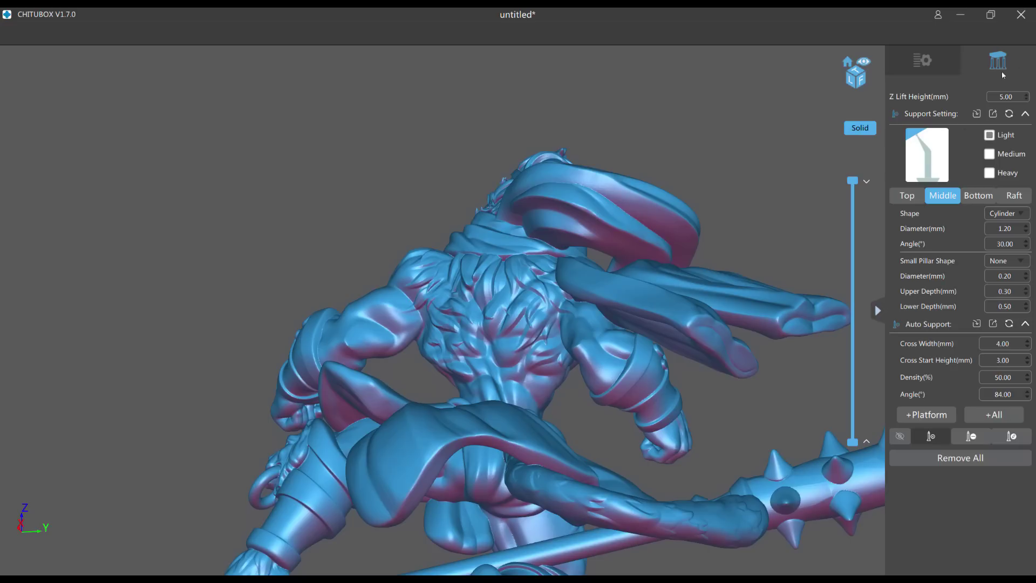
middle_click_drag(728, 286, 533, 168)
scroll(518, 243, "up", 4)
scroll(523, 162, "down", 2)
mouse_move(533, 168)
right_mouse_down()
mouse_move(531, 182)
mouse_move(523, 167)
right_mouse_up()
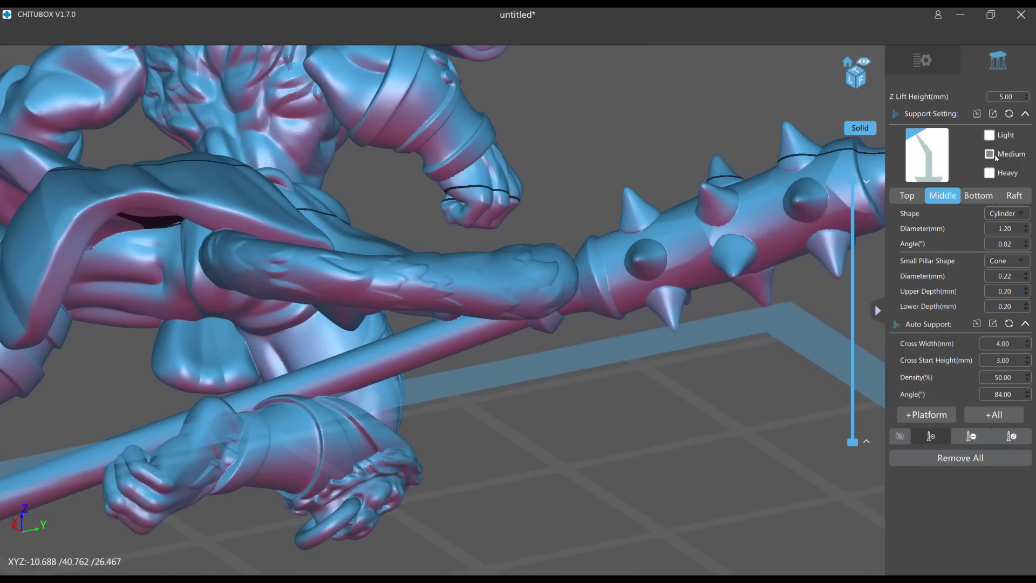
Place two Medium supports under the elbow and upper arm of the arm above the tail.
left_click(994, 155)
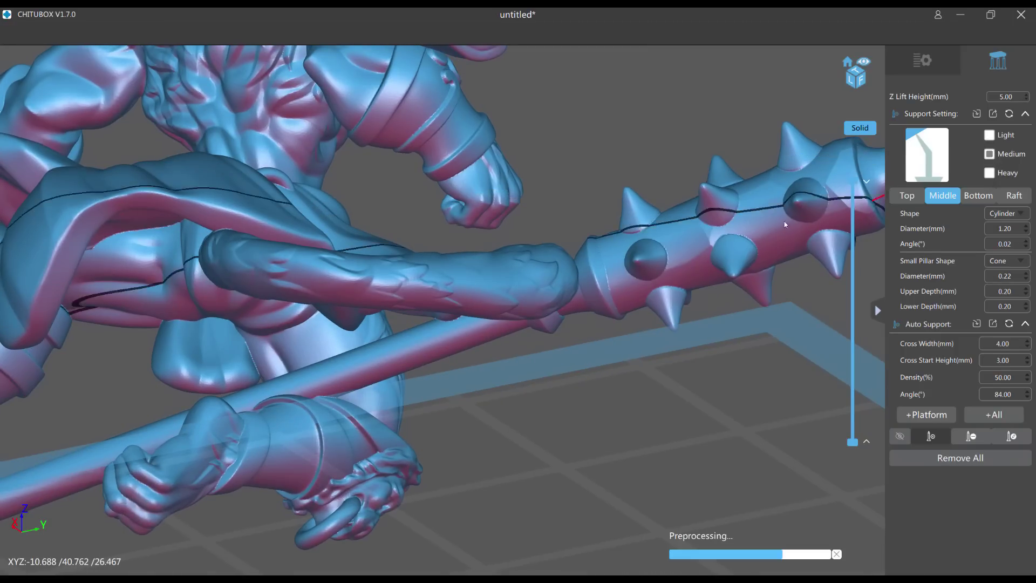
left_click(363, 143)
scroll(346, 162, "down", 5)
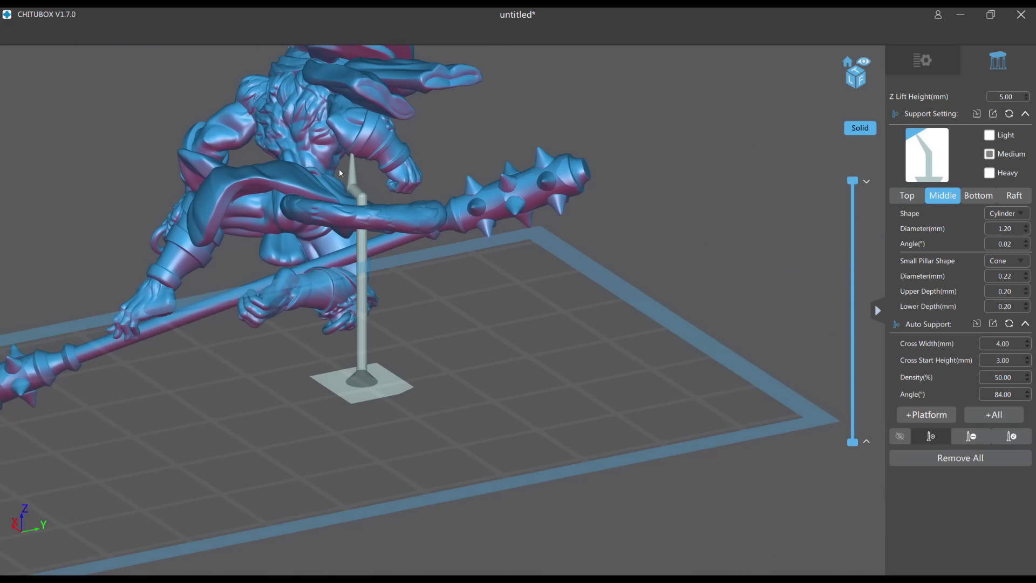
middle_click_drag(342, 174, 370, 225)
scroll(371, 210, "up", 5)
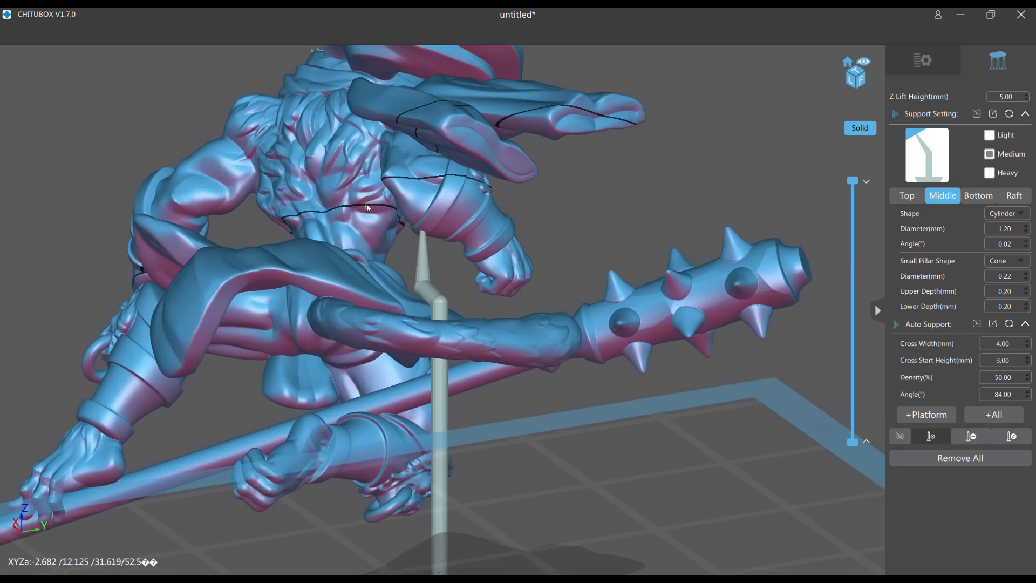
right_click_drag(370, 210, 404, 211)
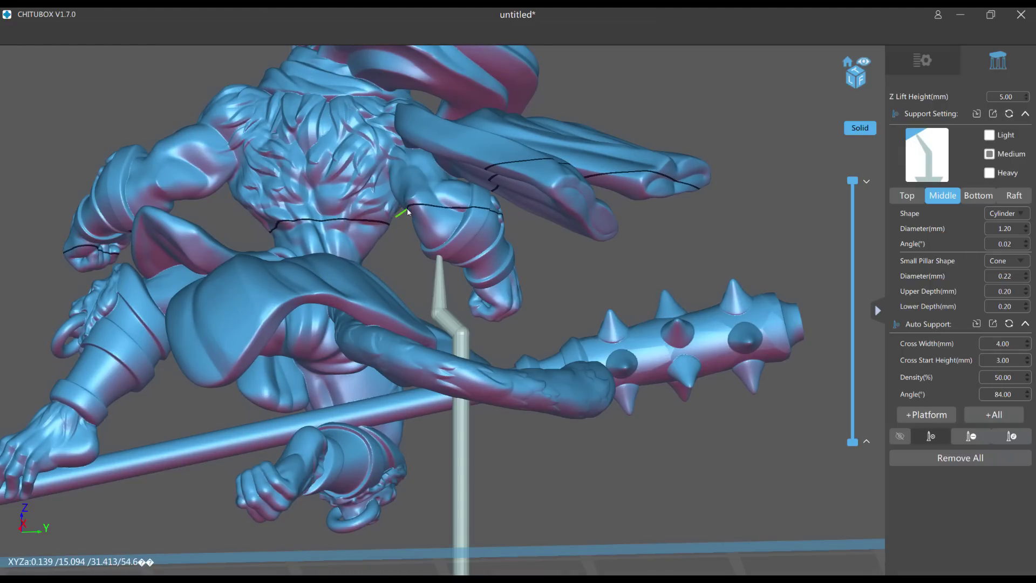
left_click(417, 216)
right_click_drag(417, 216, 419, 260)
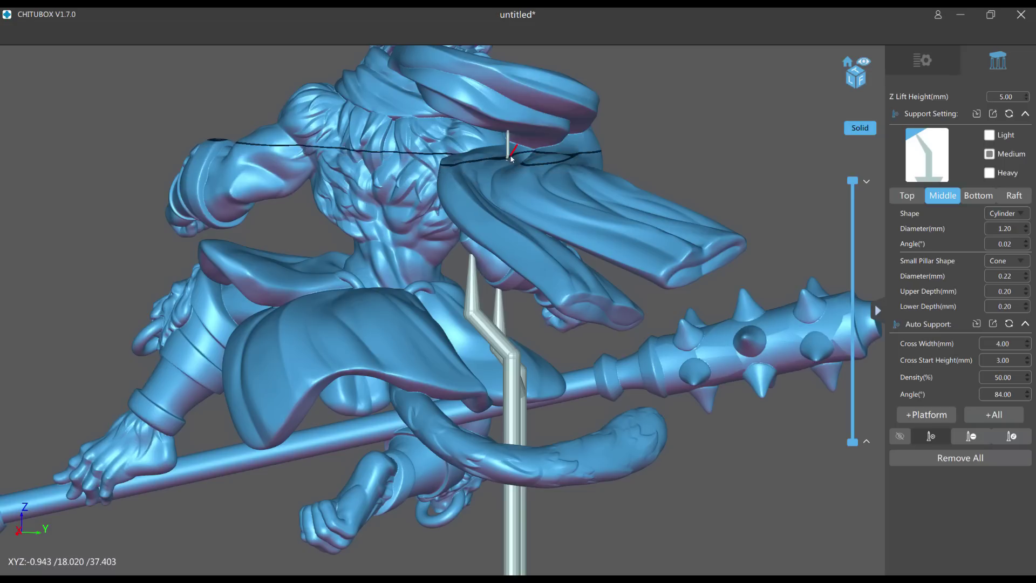
Edit the thin support under the scarf loop and move its base to open platform clear of the cape and tail.
key("e")
left_click_drag(507, 146, 499, 216)
scroll(462, 209, "down", 10)
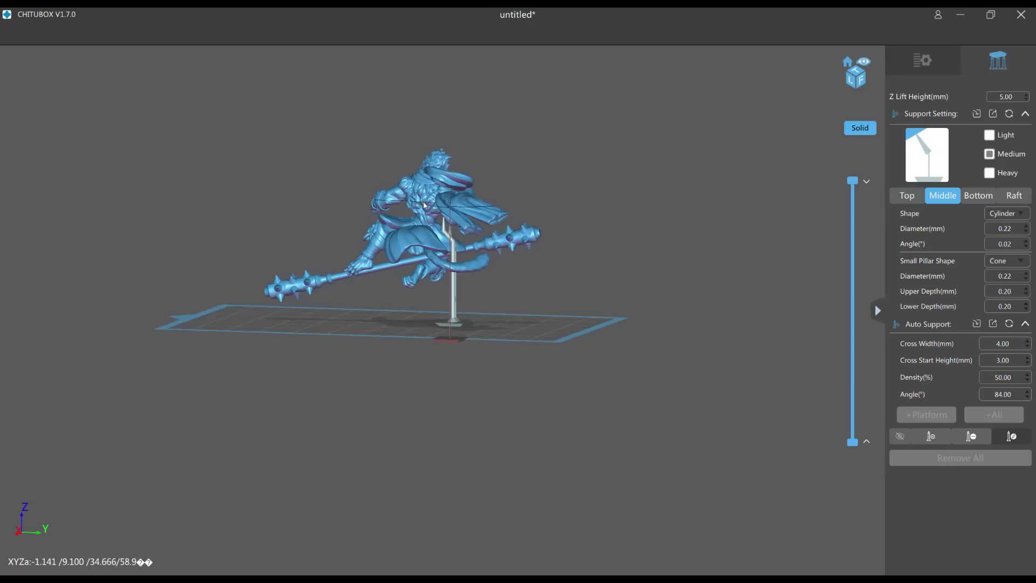
right_click_drag(423, 210, 462, 238)
left_click_drag(560, 348, 498, 303)
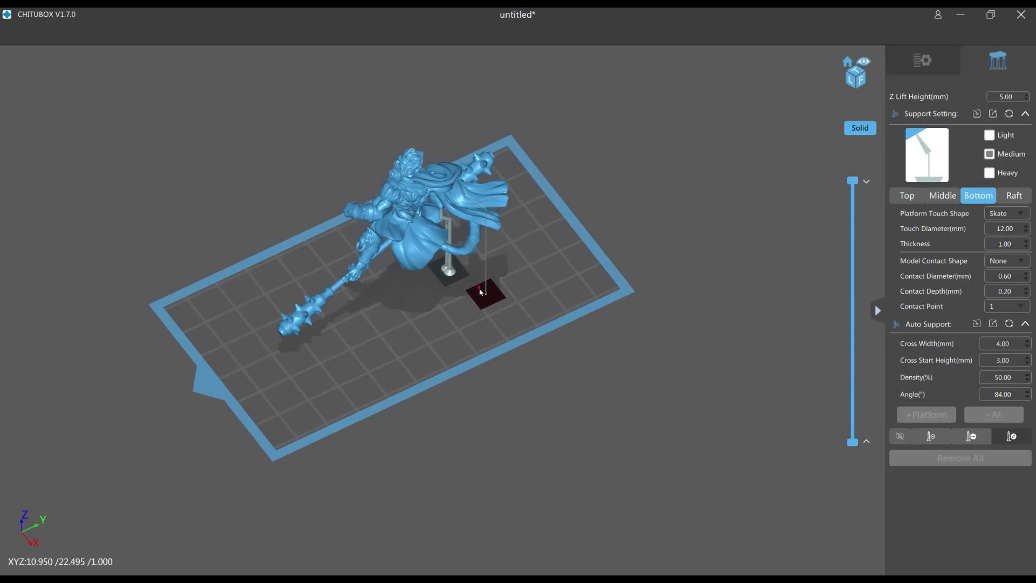
scroll(346, 298, "up", 10)
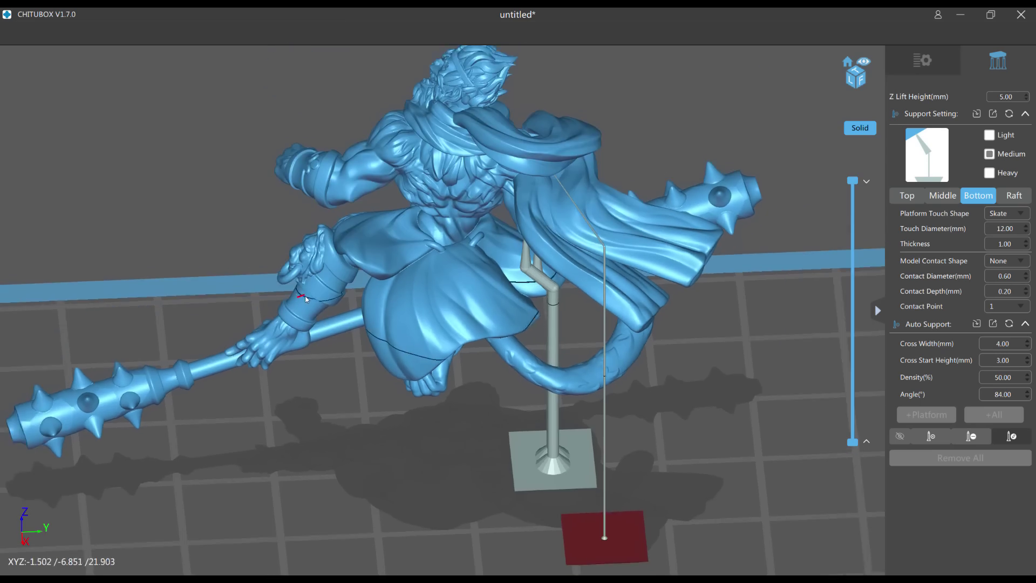
Lower the upper joint of the scarf loop's thin support and set its middle pillar diameter to 1.02 mm.
right_click_drag(305, 299, 268, 243)
scroll(268, 243, "up", 4)
mouse_move(269, 243)
middle_mouse_down()
mouse_move(280, 292)
mouse_move(256, 336)
middle_mouse_up()
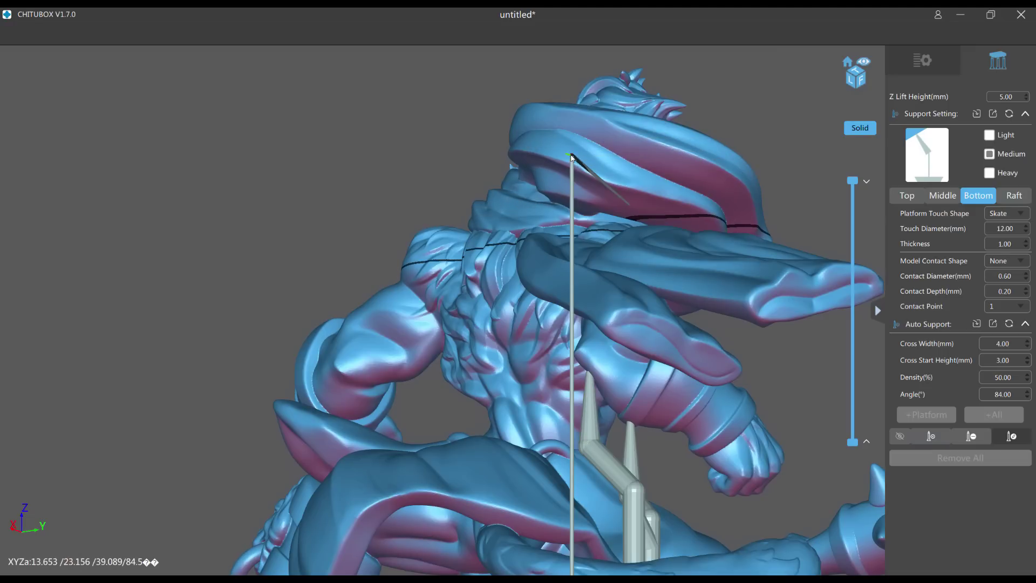
left_click(574, 241)
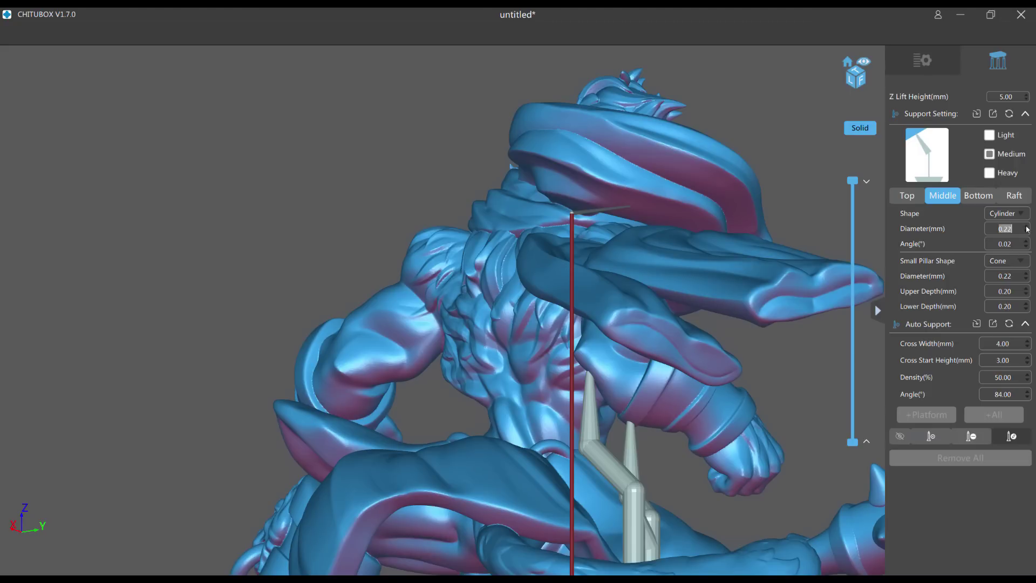
scroll(1027, 229, "up", 4)
scroll(1027, 229, "up", 2)
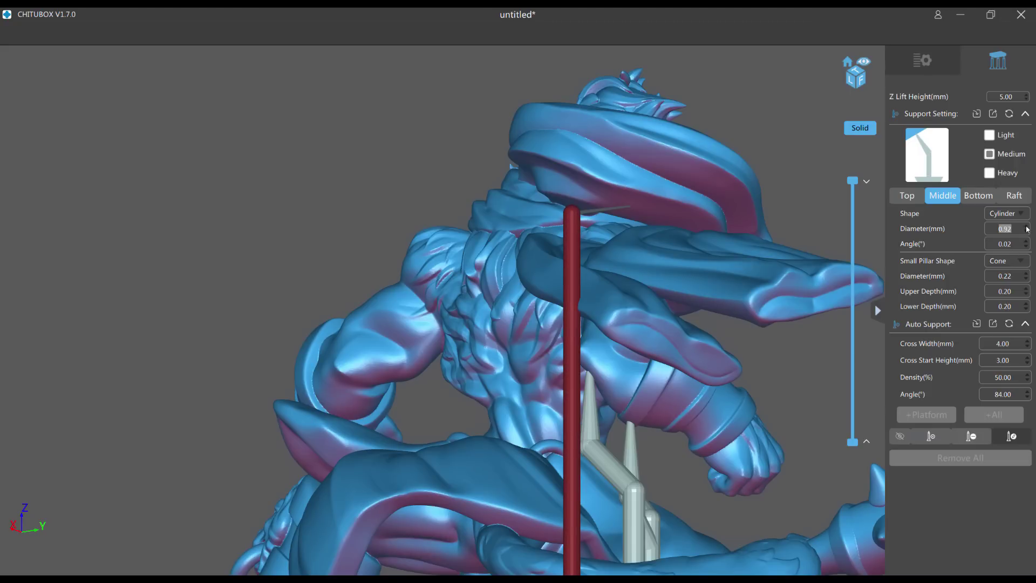
scroll(1027, 229, "up", 1)
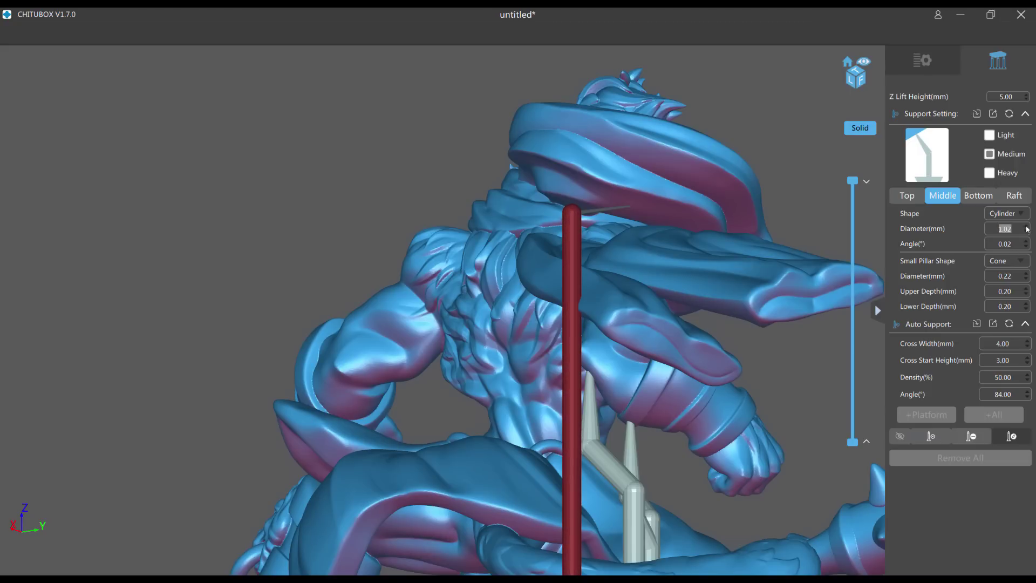
left_click(594, 212)
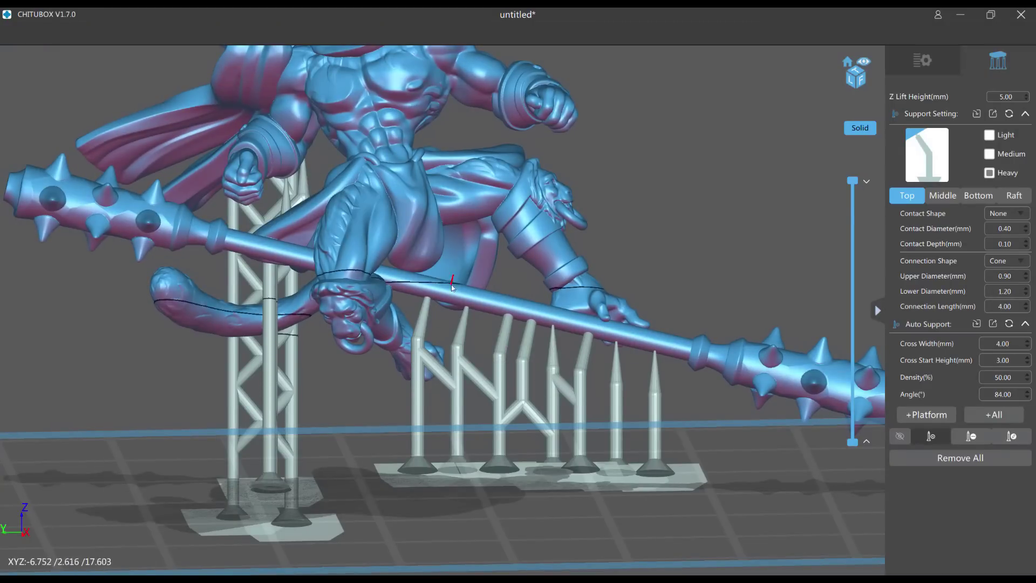
Select all supports under the staff's shaft, set their upper diameter to 0.02 mm, and return to adding supports.
right_click_drag(453, 279, 467, 255)
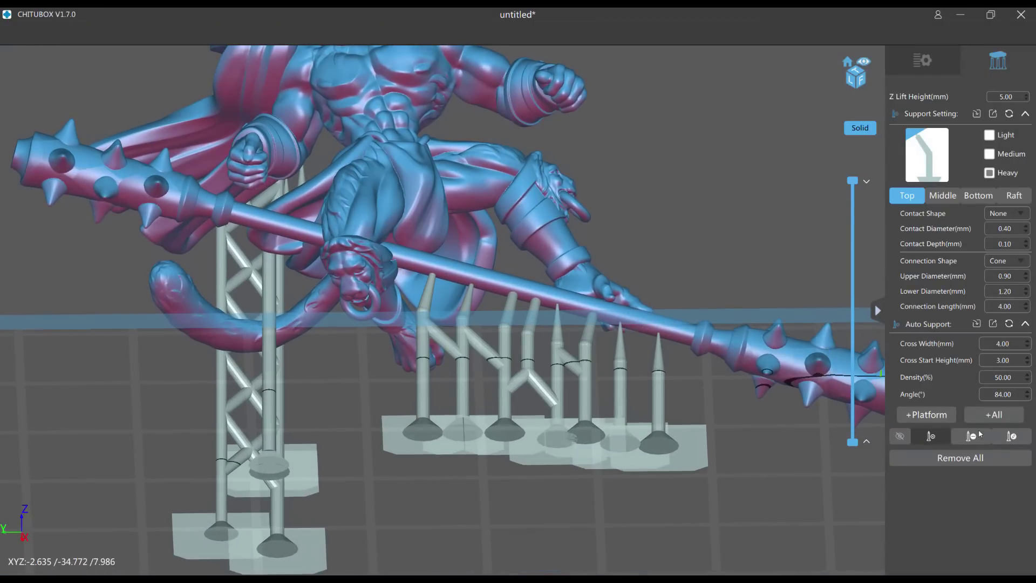
left_click(1011, 436)
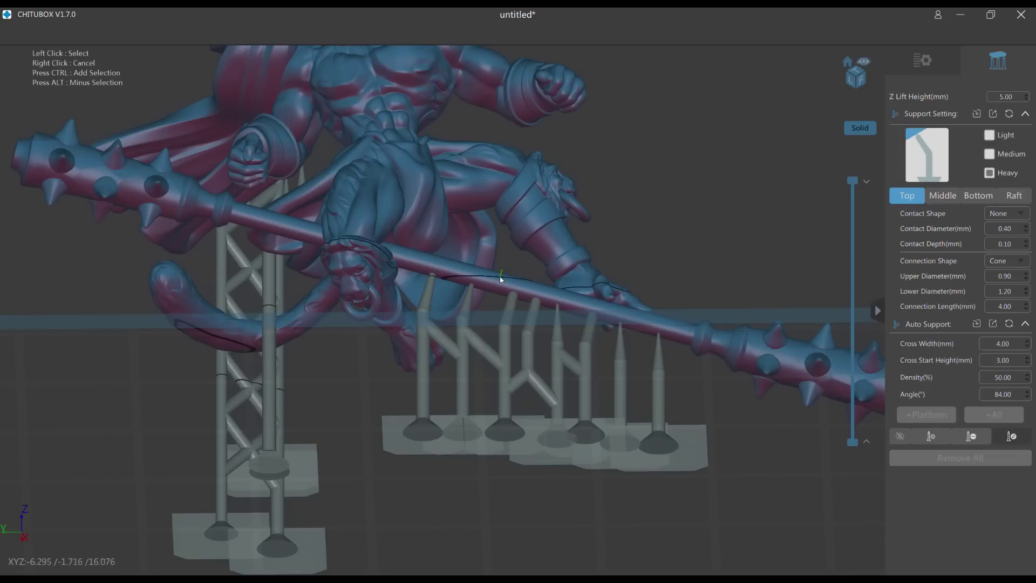
left_click_drag(388, 227, 733, 490)
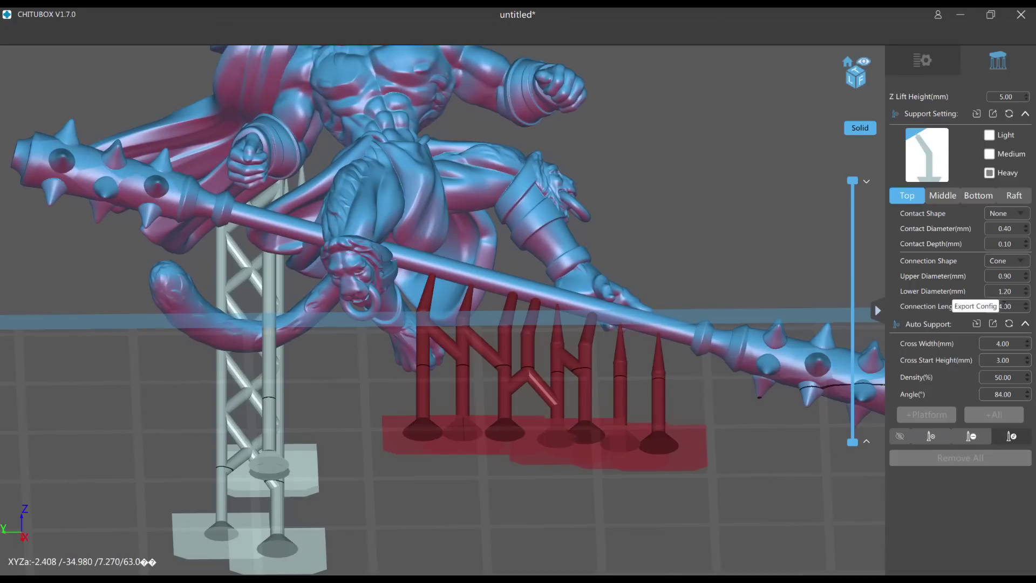
left_click(1026, 280)
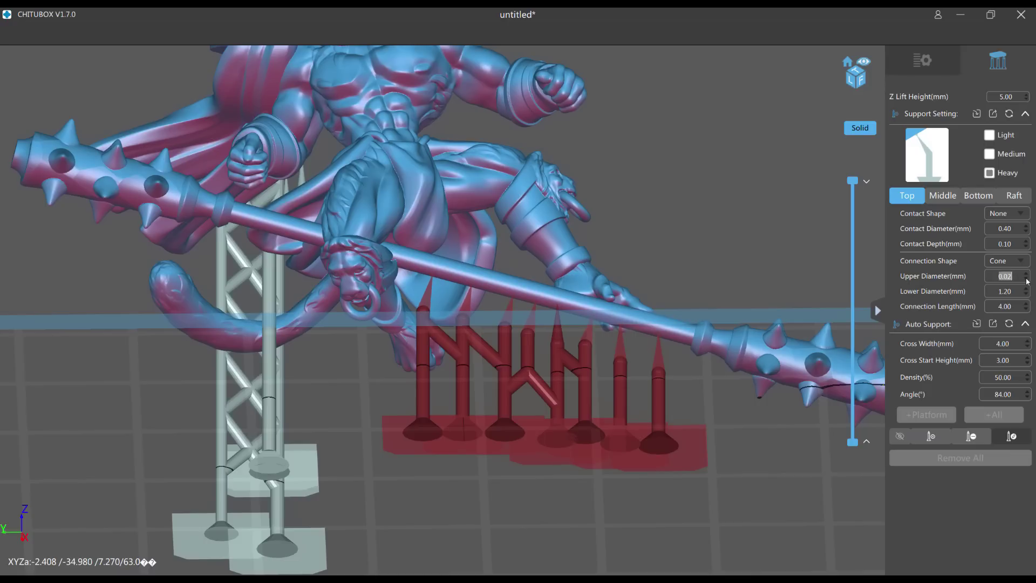
left_click(931, 436)
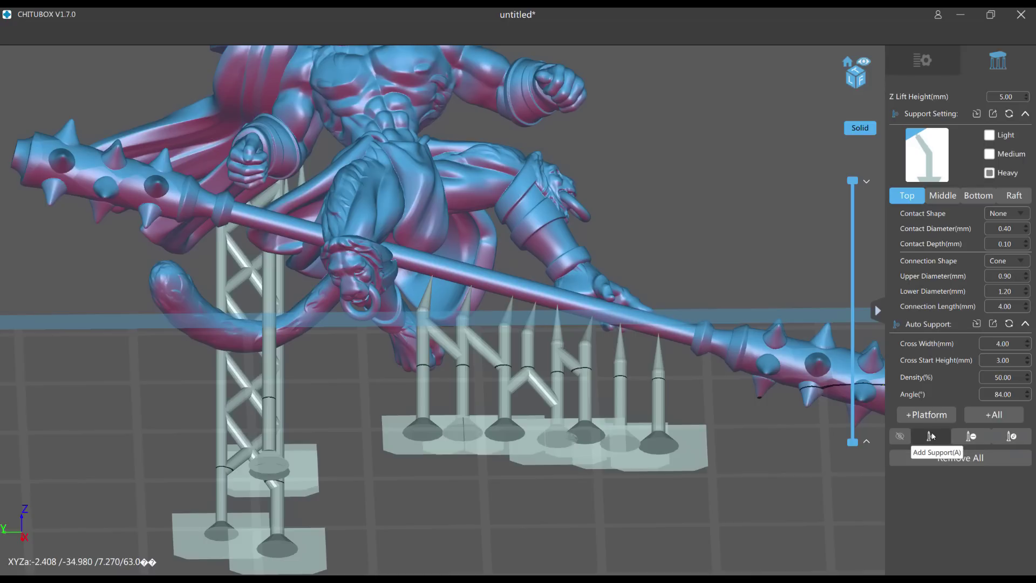
scroll(745, 428, "up", 3)
mouse_move(712, 417)
right_mouse_down()
mouse_move(725, 431)
mouse_move(712, 431)
right_mouse_up()
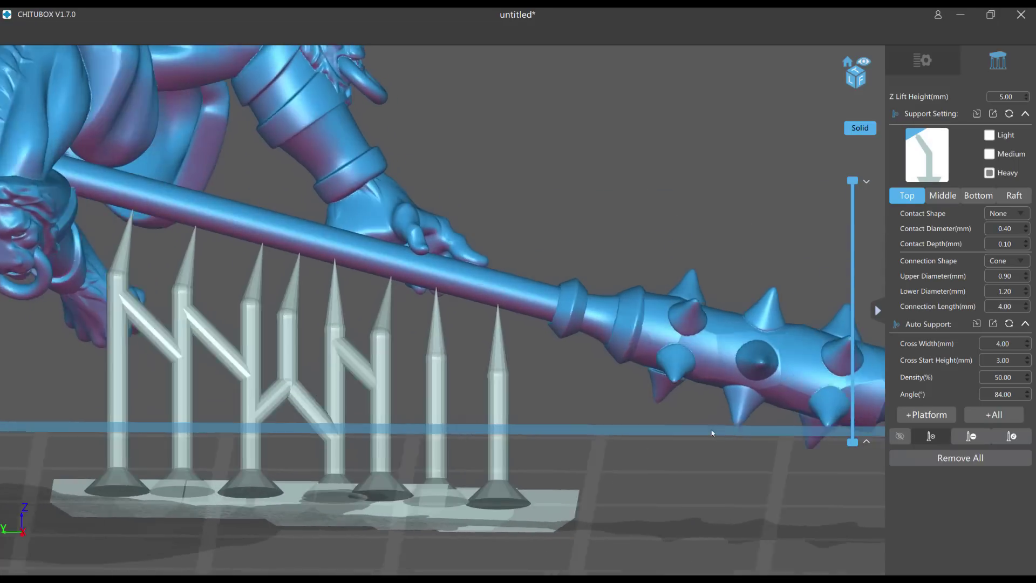